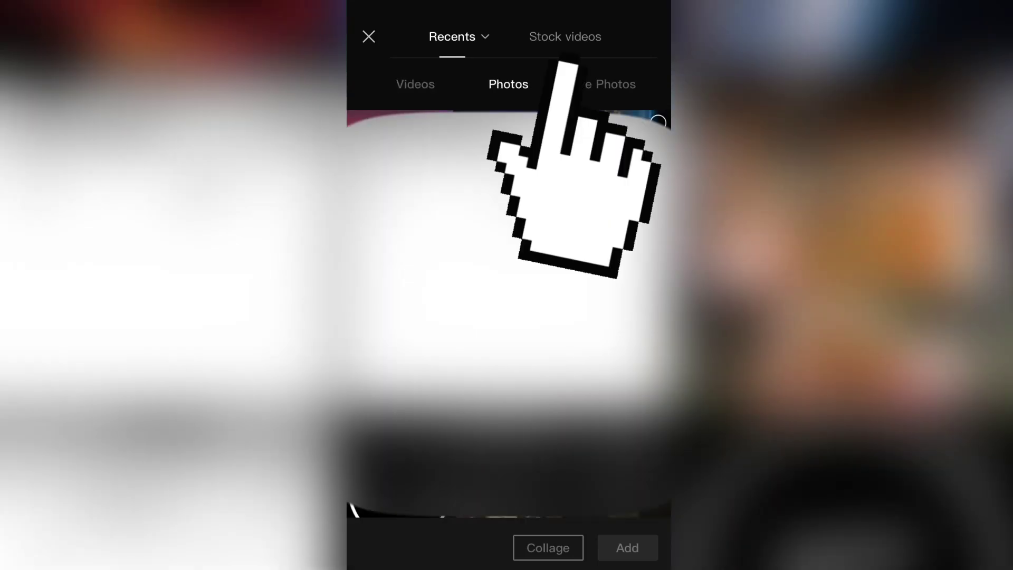
Start a new project from the plain black clip in Stock videos.
click(565, 37)
click(510, 163)
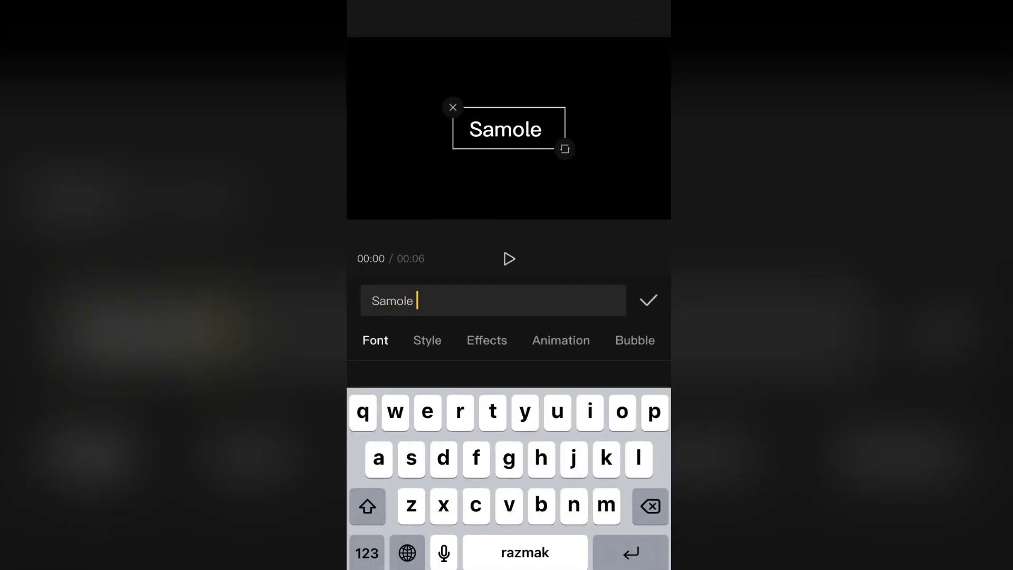
Caption the black clip 'Sample Text' in the AvenirNext font and bring up animation presets.
key(BackSpace)
text(e Text)
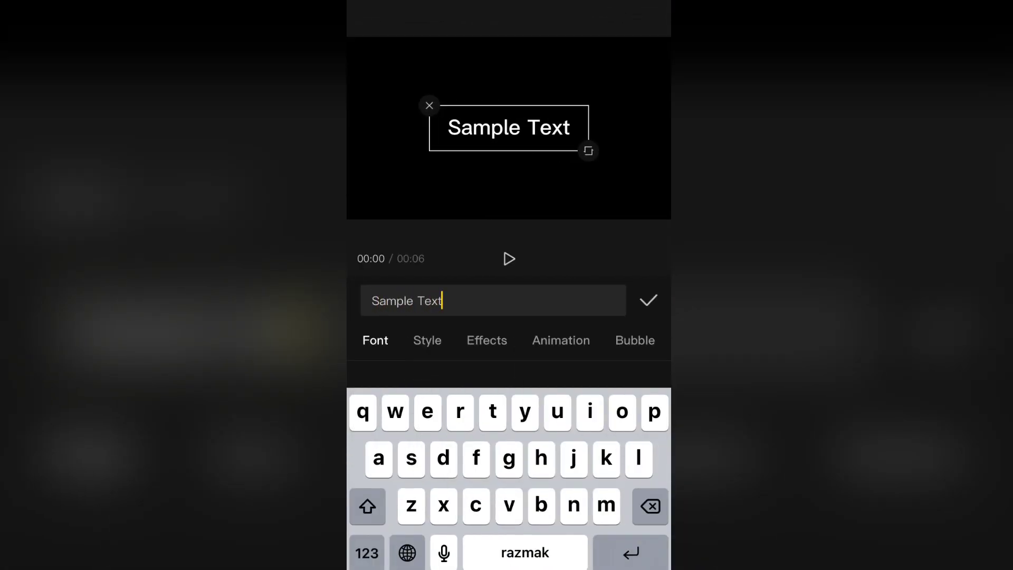
click(428, 341)
click(375, 340)
scroll(510, 475, down, 5)
scroll(509, 475, down, 5)
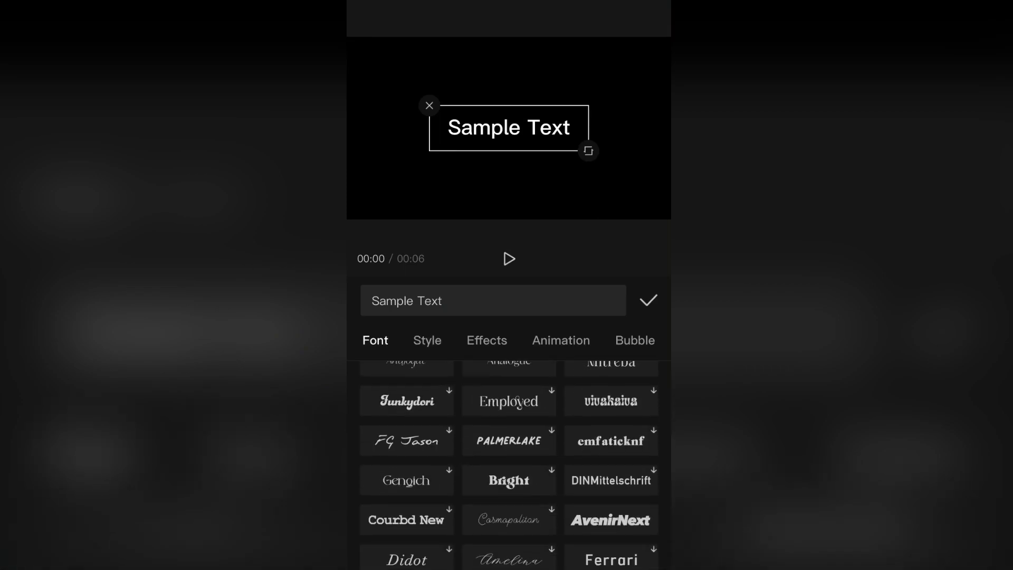
scroll(509, 476, down, 3)
click(611, 406)
click(561, 341)
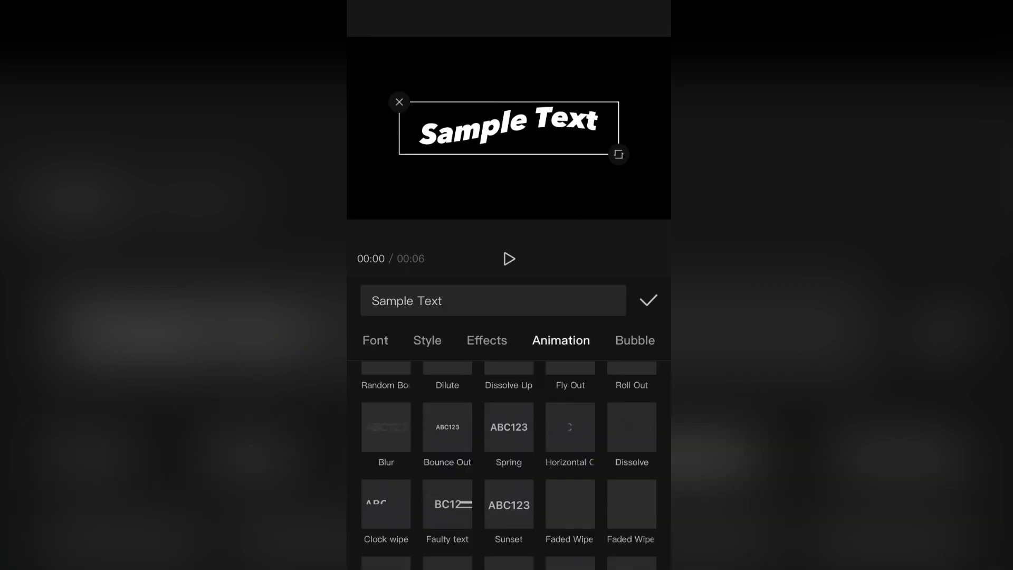
Confirm the curved text, preview it, and export the video.
click(649, 300)
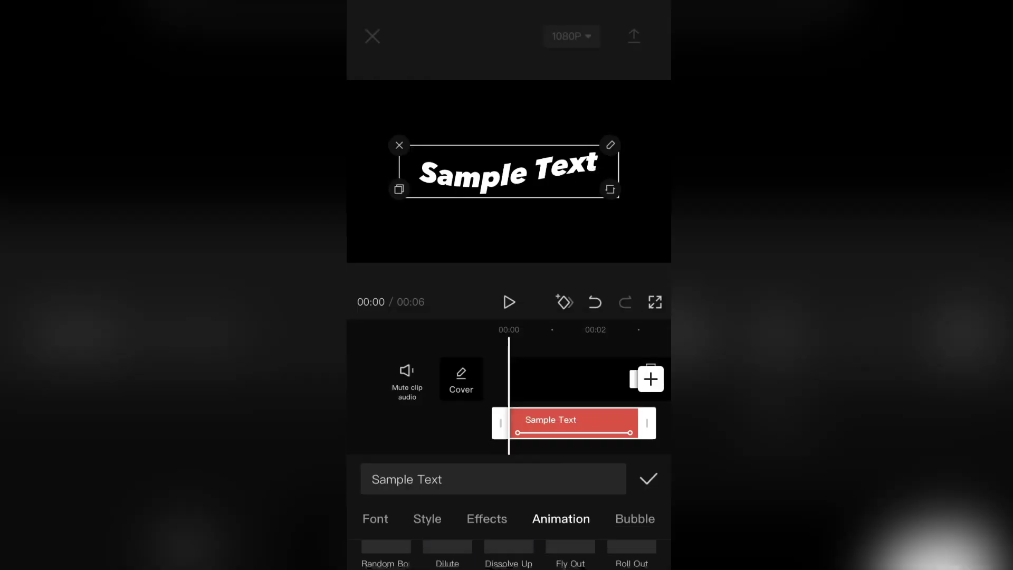
drag(603, 475, 511, 475)
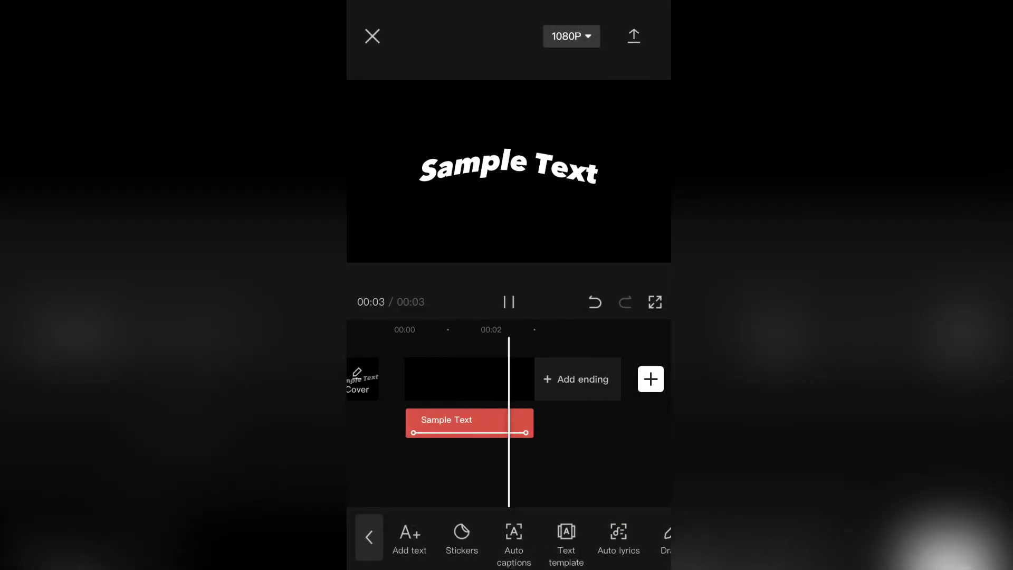
click(633, 36)
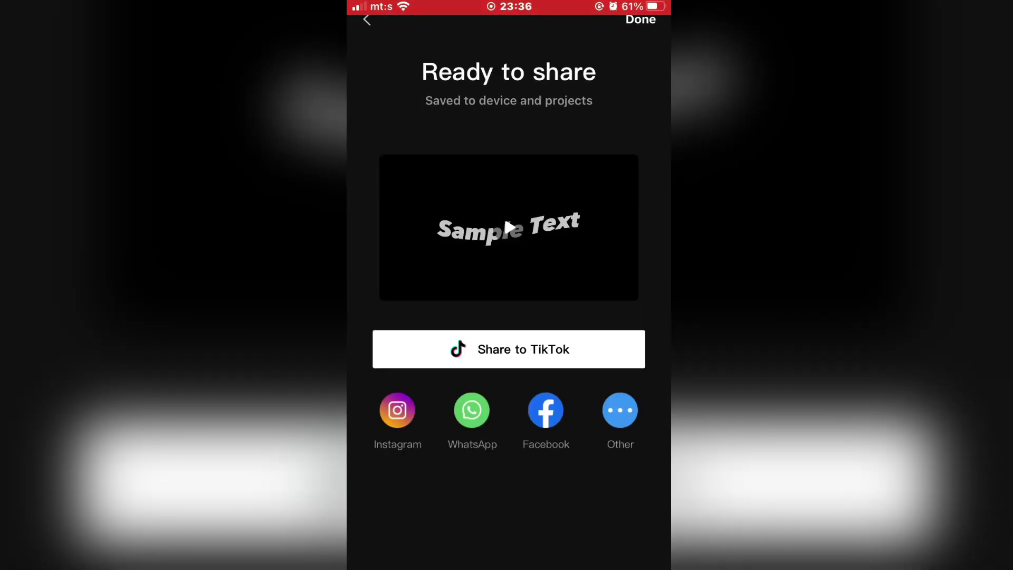
click(367, 20)
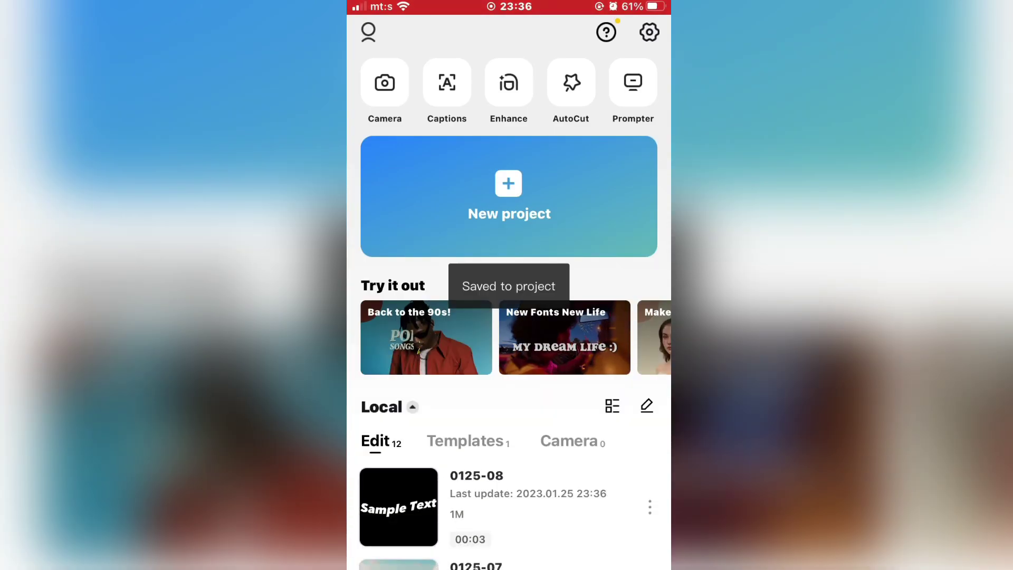
Start a new project containing the exported Sample Text clip.
click(510, 196)
click(440, 123)
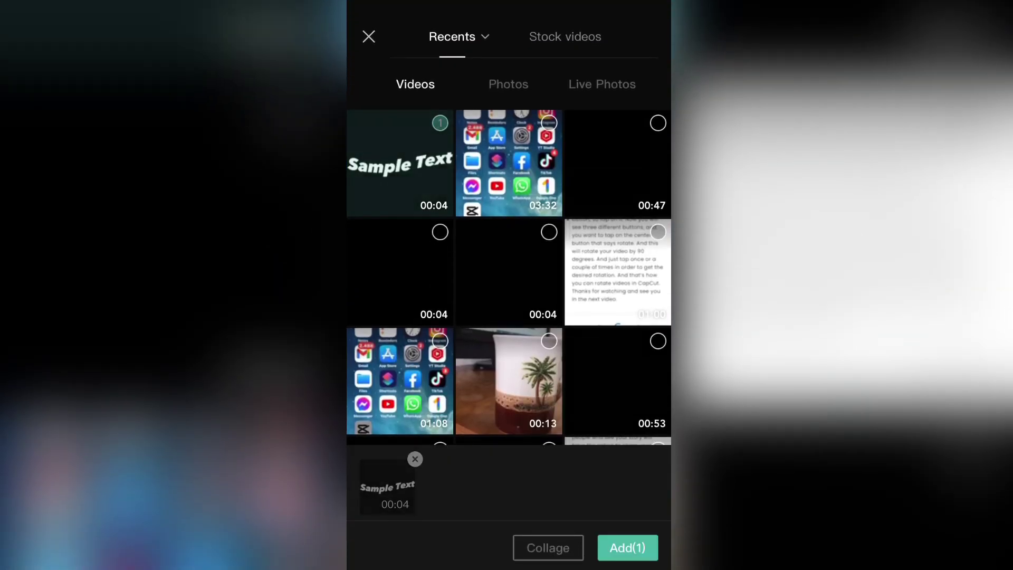
click(628, 548)
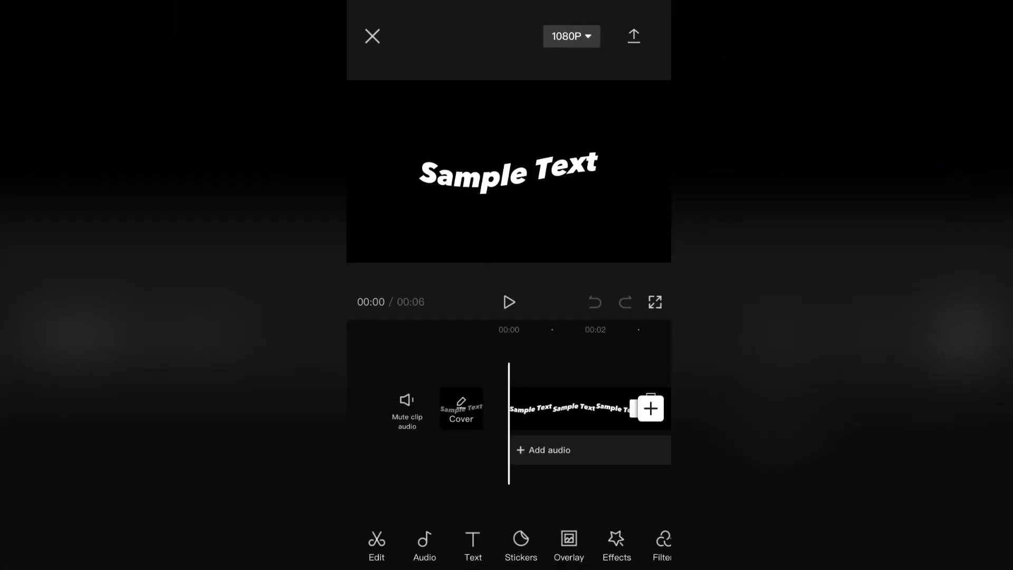
scroll(590, 408, right, 3)
scroll(590, 408, left, 3)
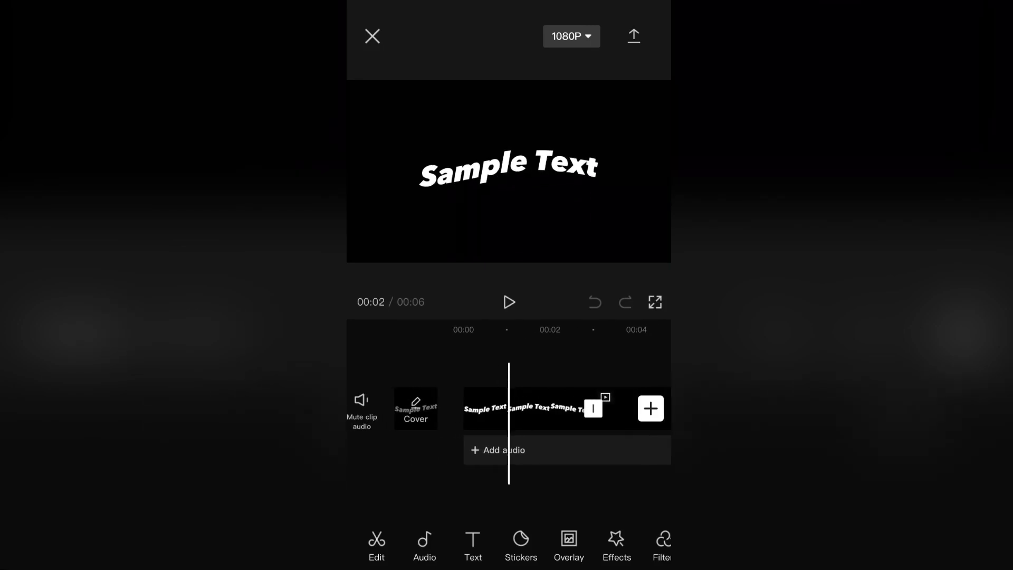
Apply the Luminance effect from the Details video effects category.
click(617, 545)
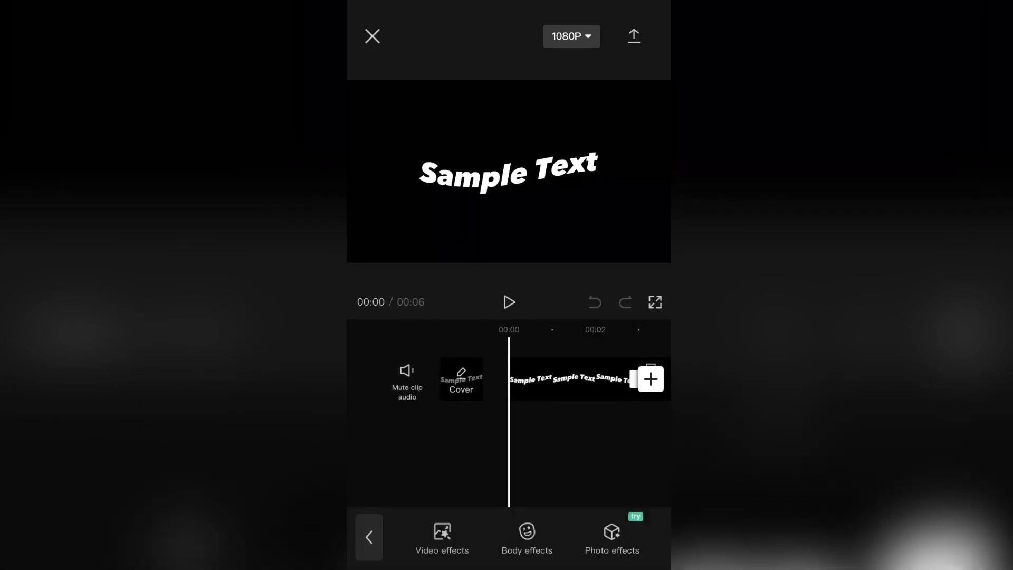
click(442, 537)
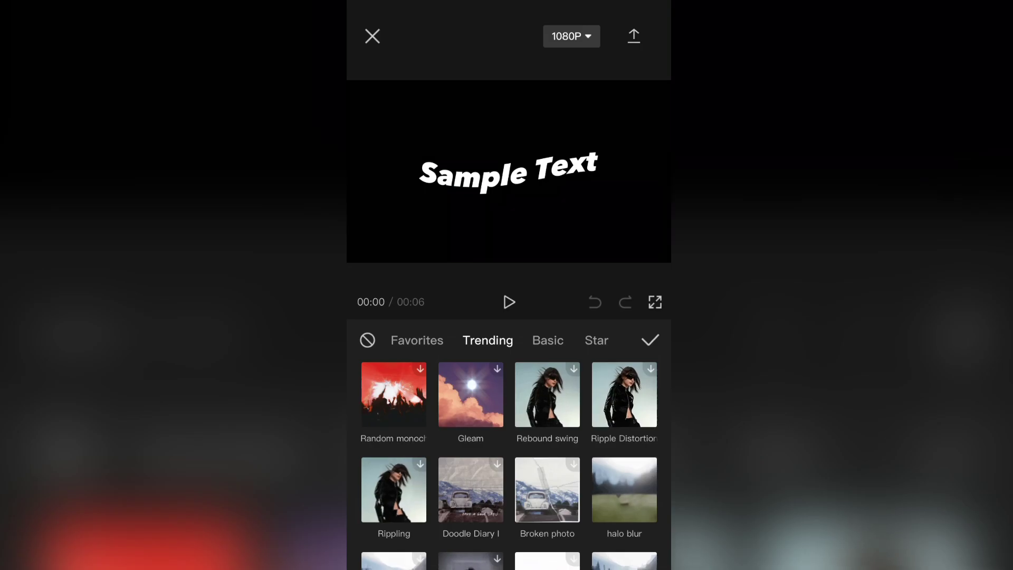
scroll(507, 340, right, 2)
scroll(507, 340, right, 2)
scroll(507, 340, right, 2)
scroll(507, 340, right, 2)
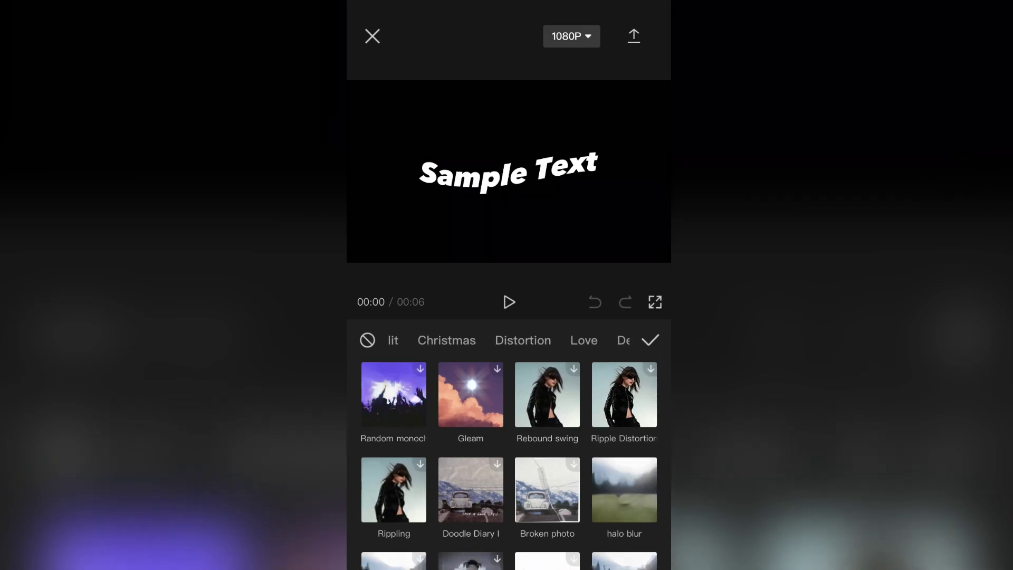
scroll(507, 340, right, 2)
scroll(507, 340, right, 2)
click(488, 340)
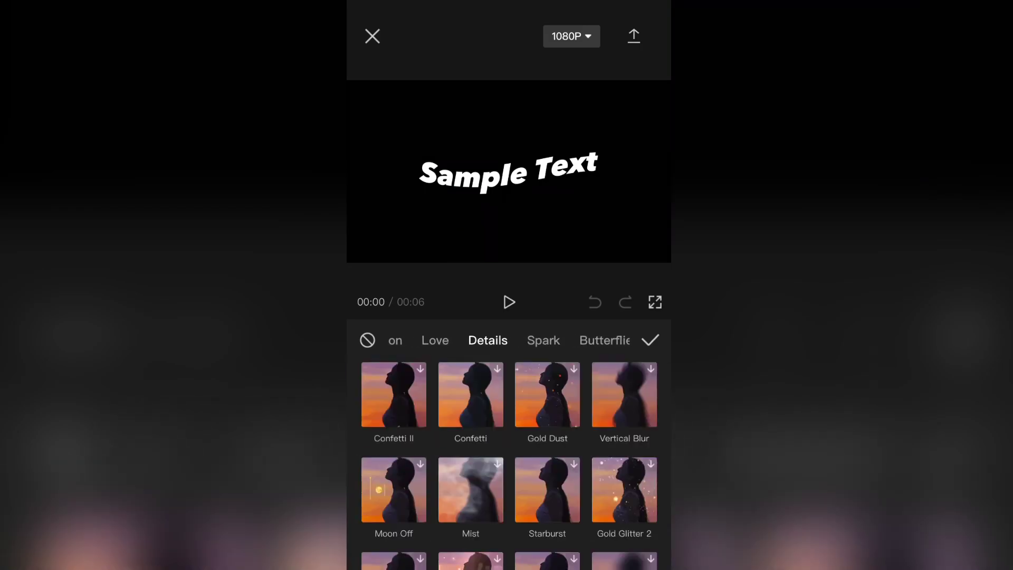
scroll(509, 443, down, 5)
scroll(509, 444, down, 5)
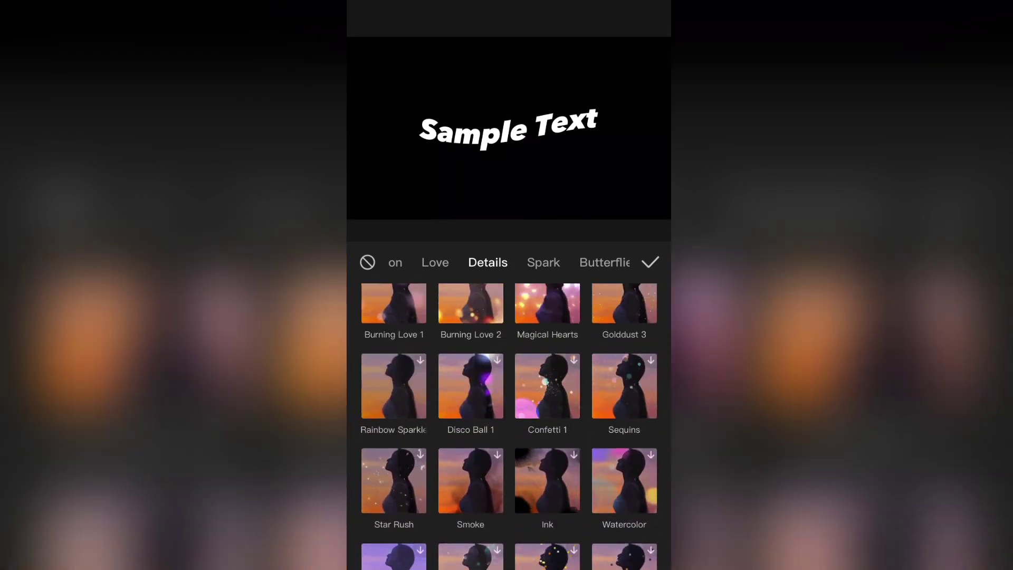
scroll(509, 443, down, 5)
scroll(508, 443, up, 2)
click(393, 374)
click(650, 263)
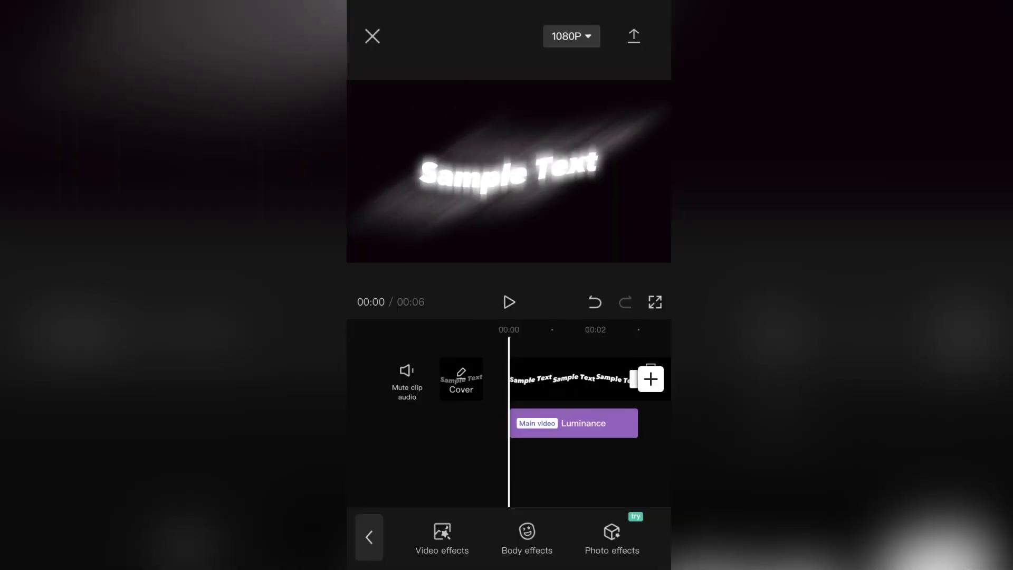
Lower the Luminance effect's filter and intensity, and set its rotation to about 50.
click(586, 475)
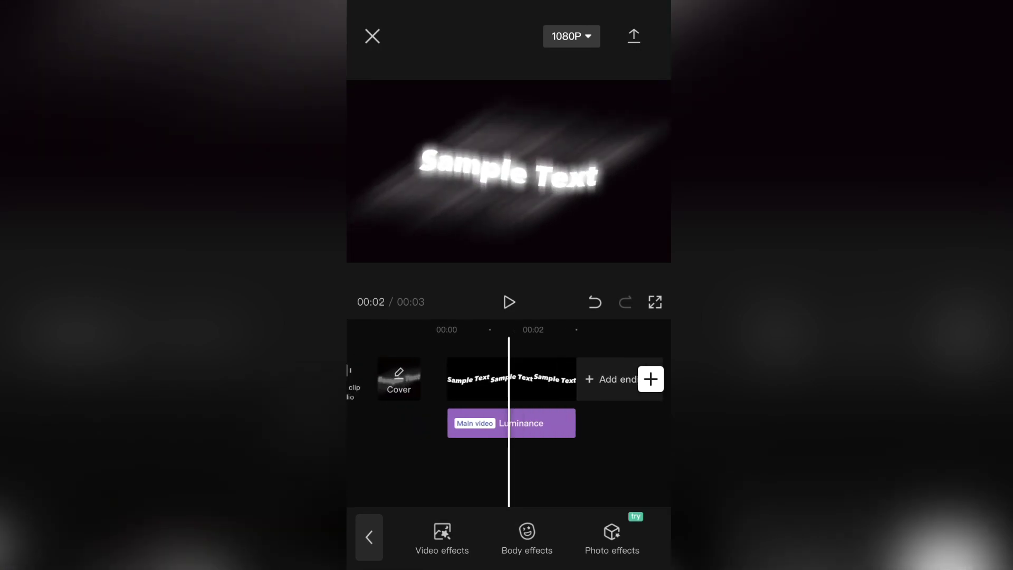
click(575, 422)
click(414, 536)
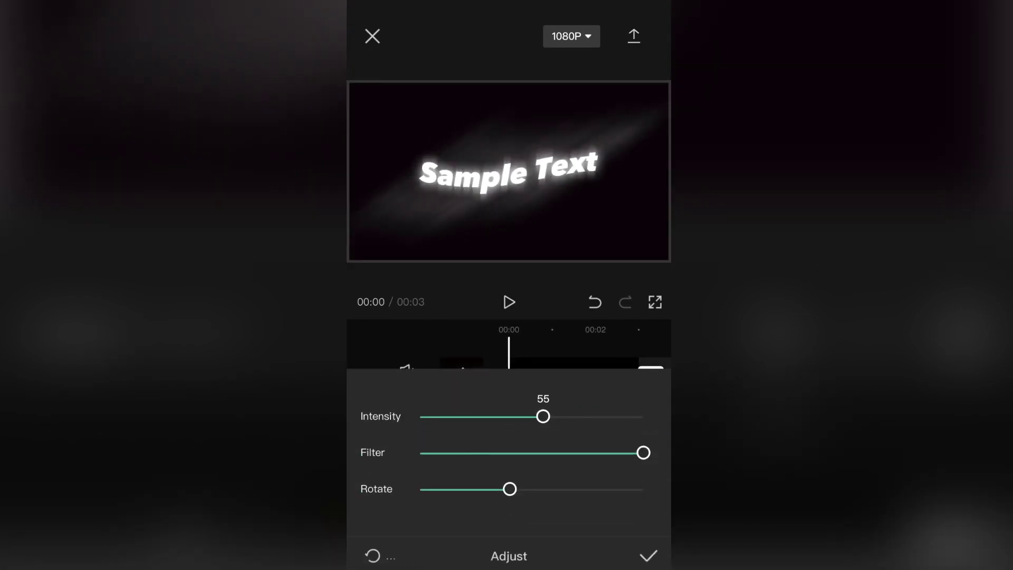
drag(577, 453, 480, 453)
mouse_move(528, 416)
mouse_down()
mouse_move(592, 416)
mouse_move(538, 417)
mouse_up()
drag(508, 488, 532, 488)
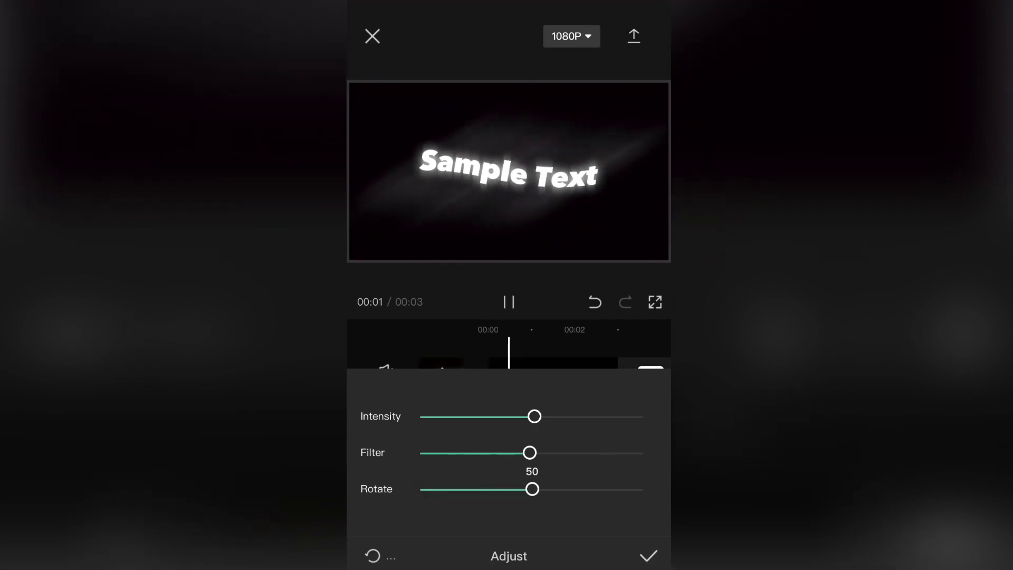
Confirm the glow adjustments, play back the result, and export the final video.
click(648, 556)
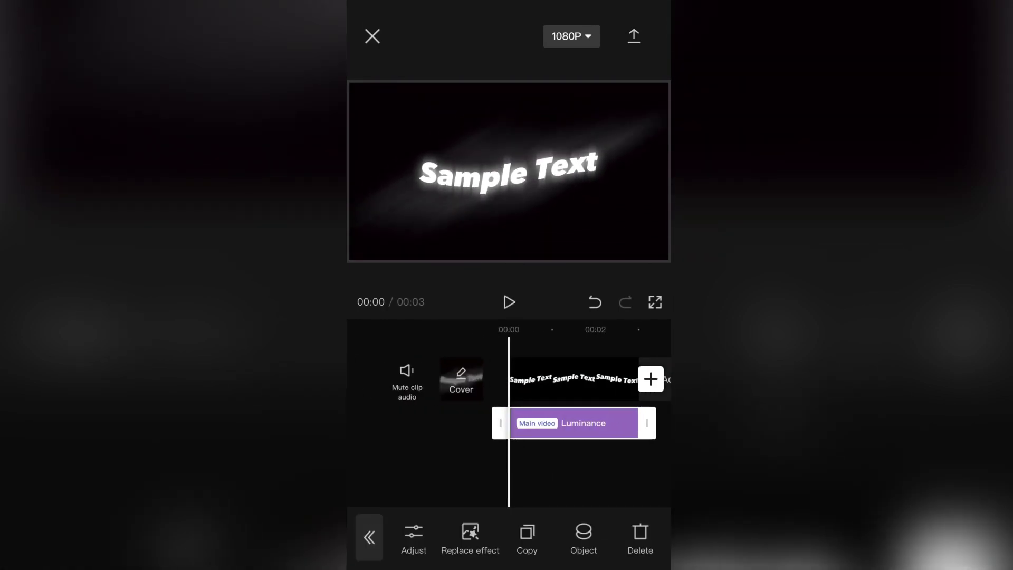
click(509, 302)
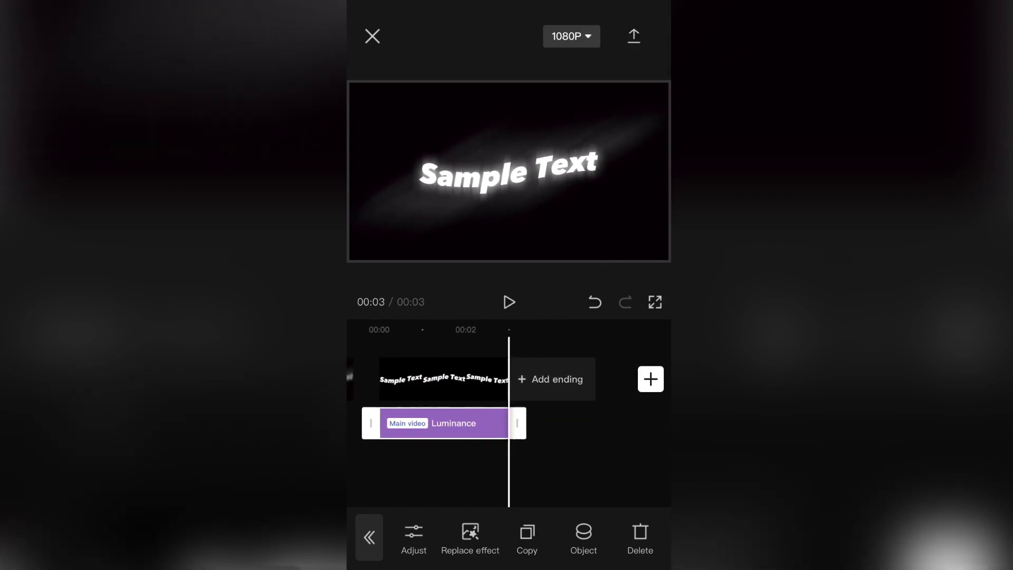
click(634, 35)
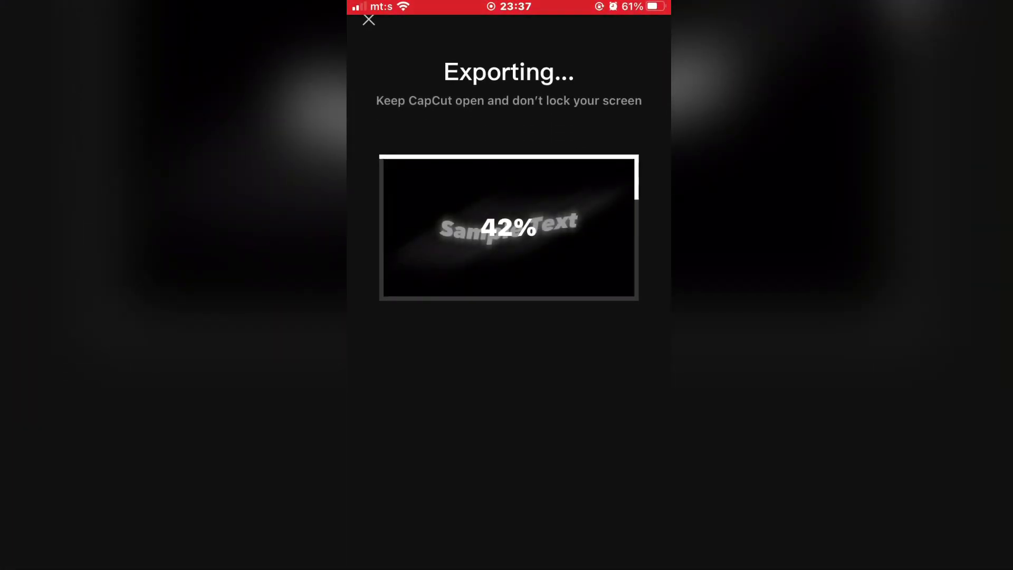